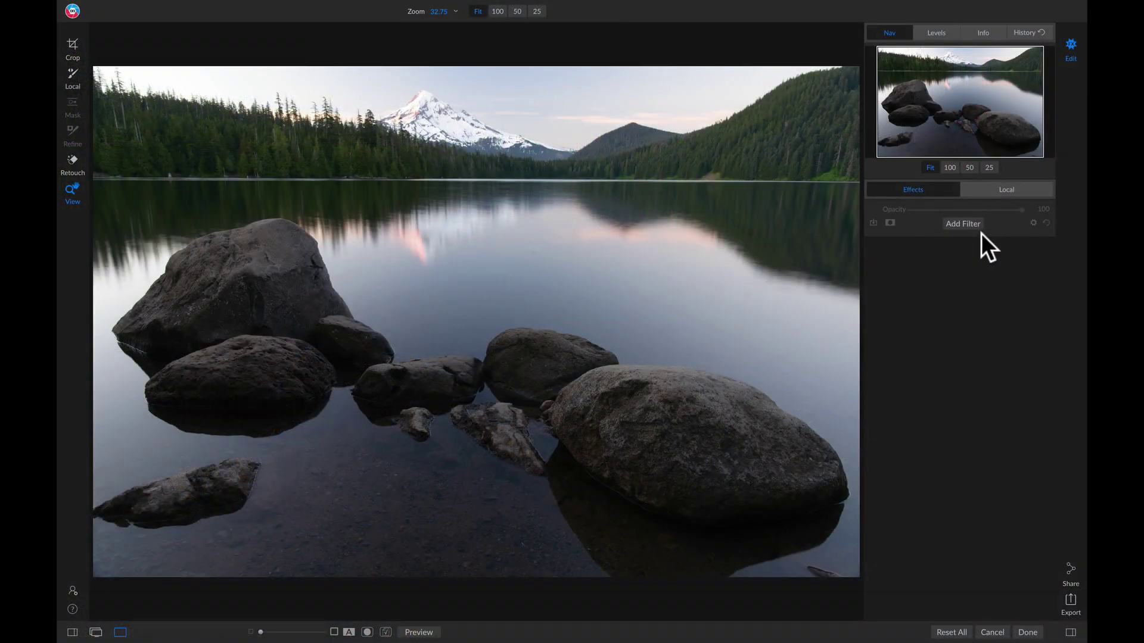
# Apply the Dynamic Contrast filter to the lake photo and show its mask settings
pyautogui.click(964, 225)
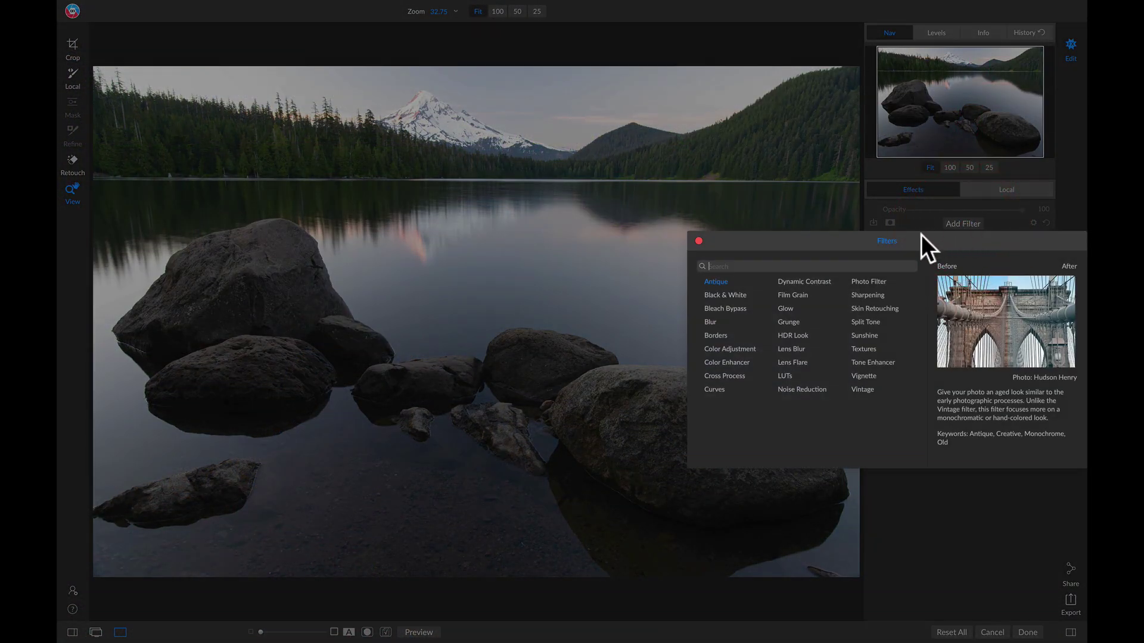
pyautogui.click(1013, 191)
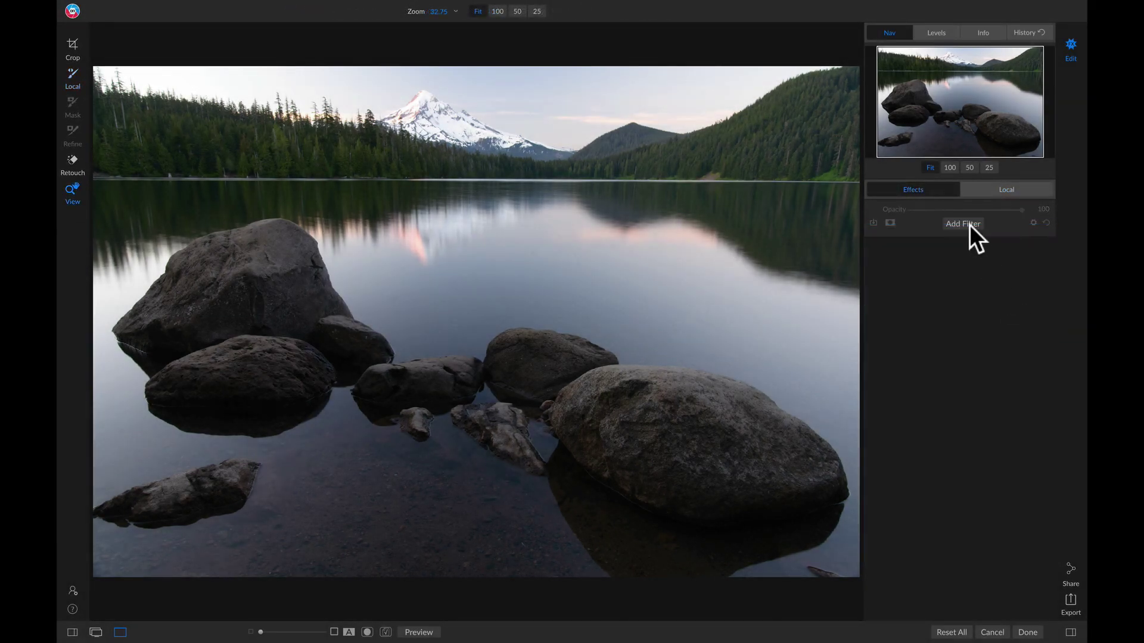
pyautogui.click(970, 224)
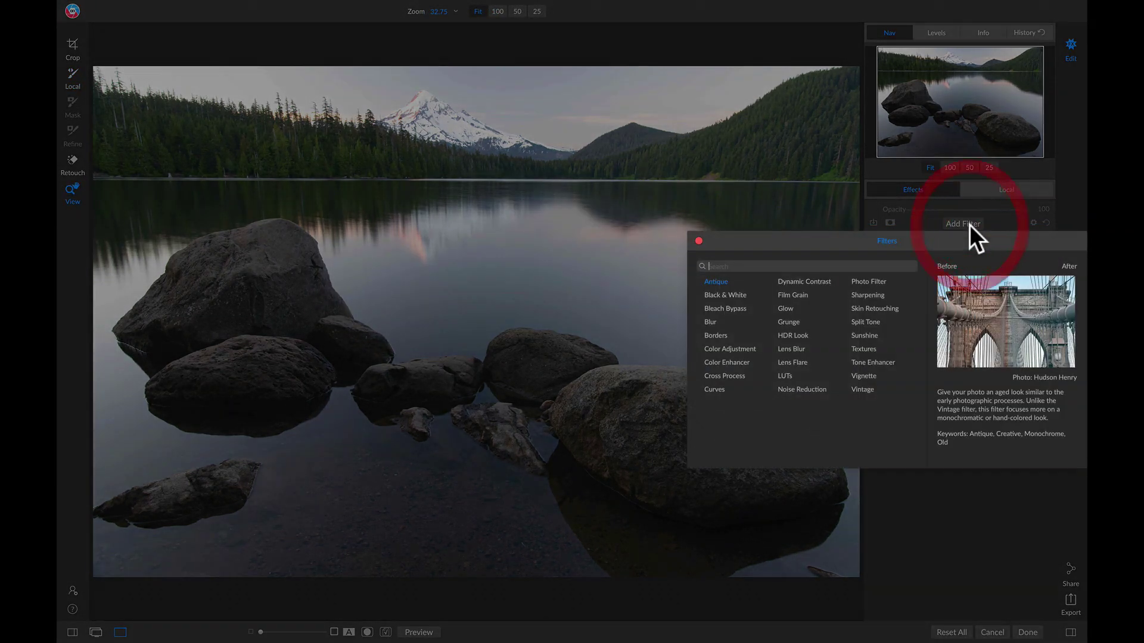
pyautogui.click(809, 281)
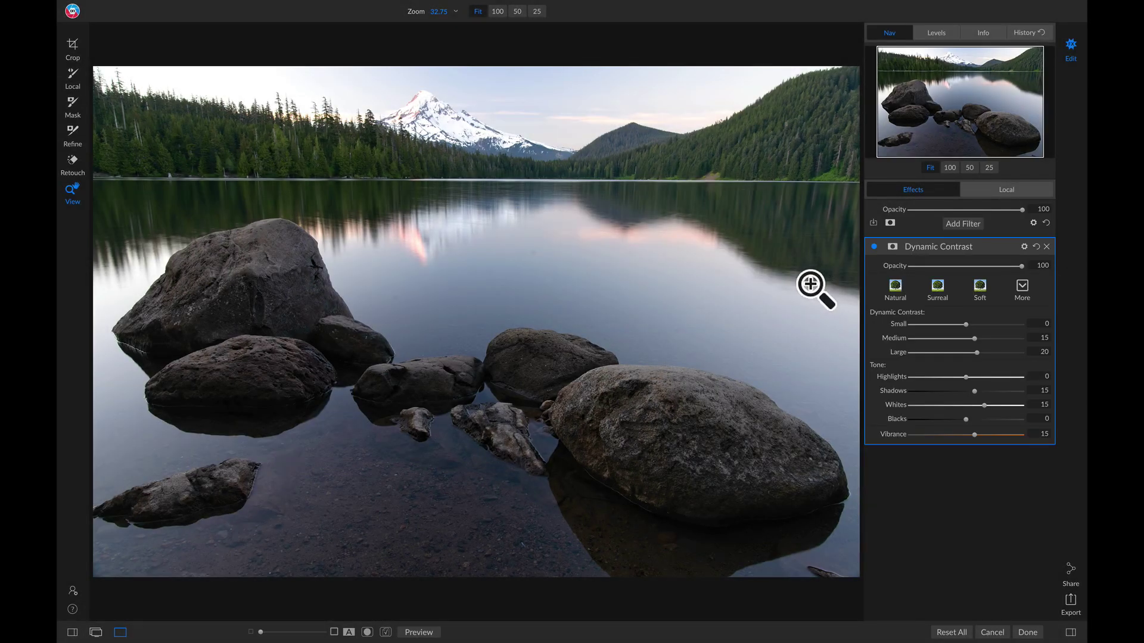
pyautogui.click(890, 246)
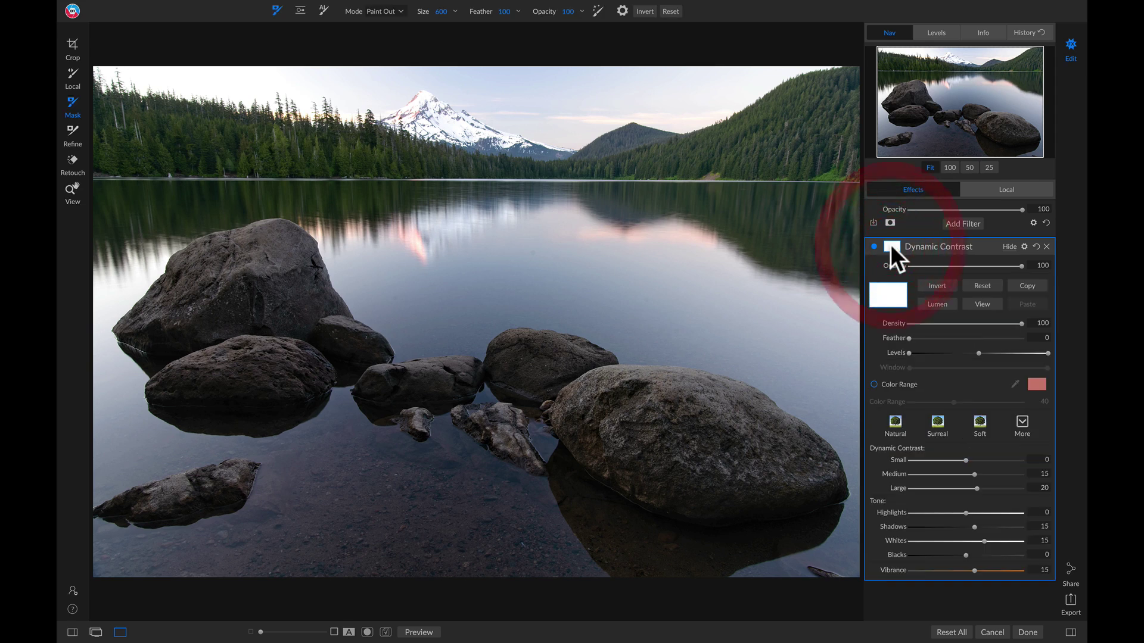
# Restrict the Dynamic Contrast mask to the dark grey rock colour, then toggle the filter to compare
pyautogui.click(873, 384)
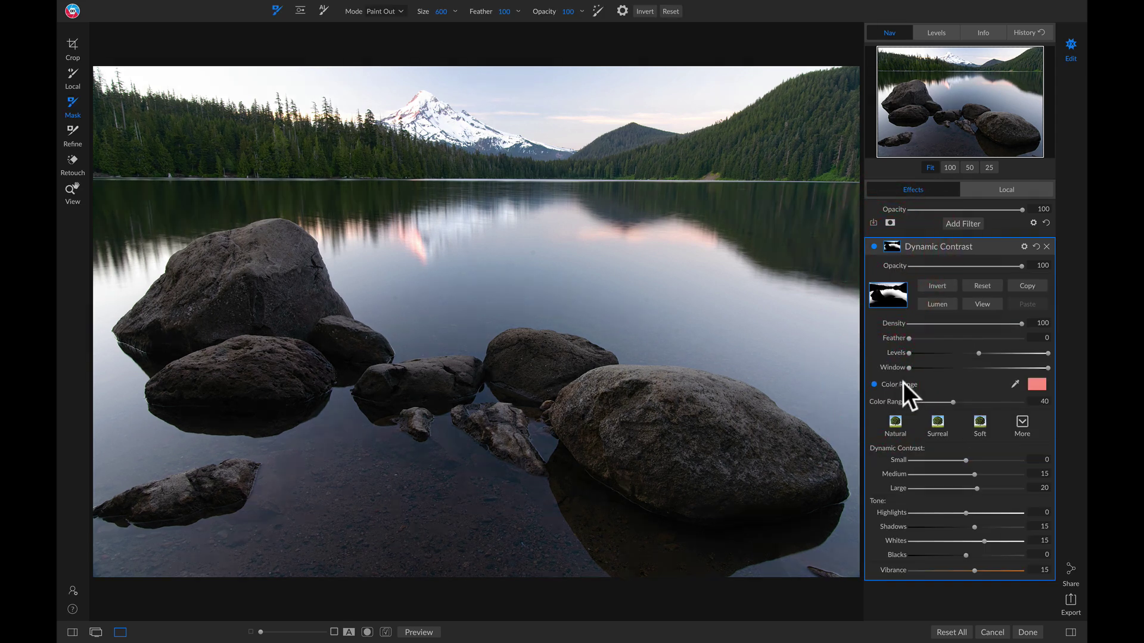
pyautogui.click(1015, 384)
pyautogui.click(642, 386)
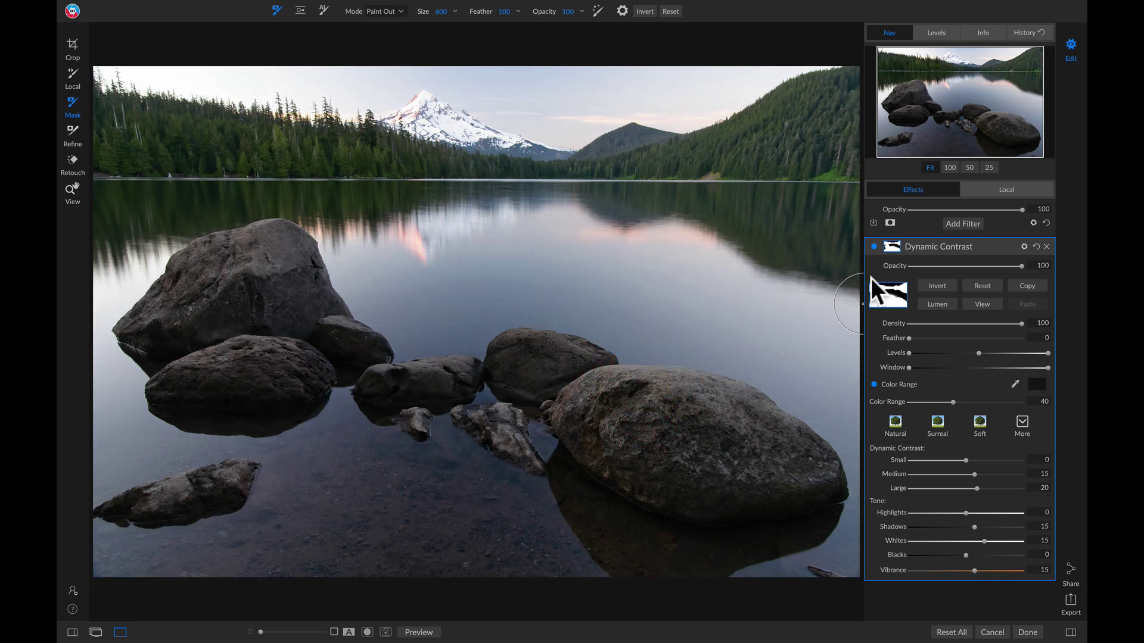
pyautogui.click(874, 247)
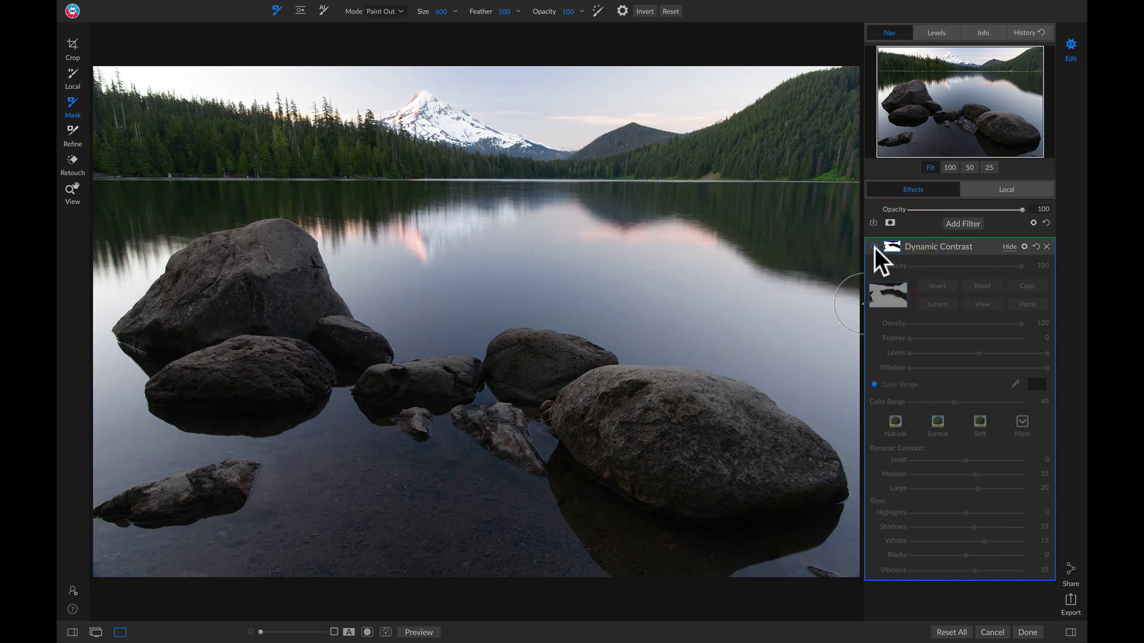
pyautogui.click(874, 248)
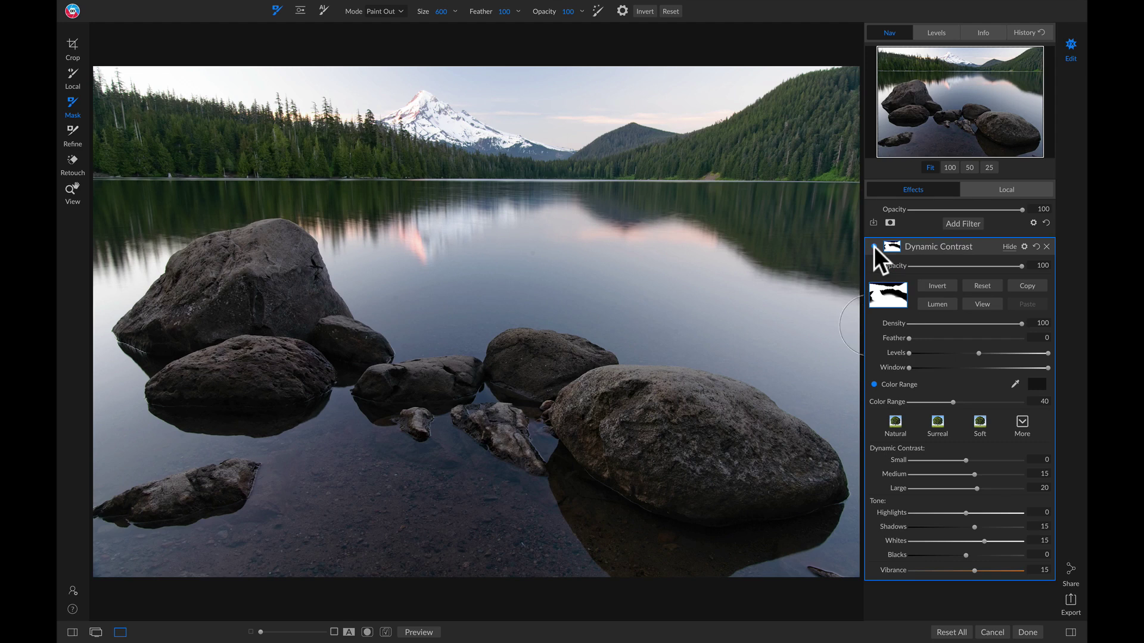
# Add a Sunshine filter using the Strong preset, with Amount 61 and Glow 11
pyautogui.click(963, 223)
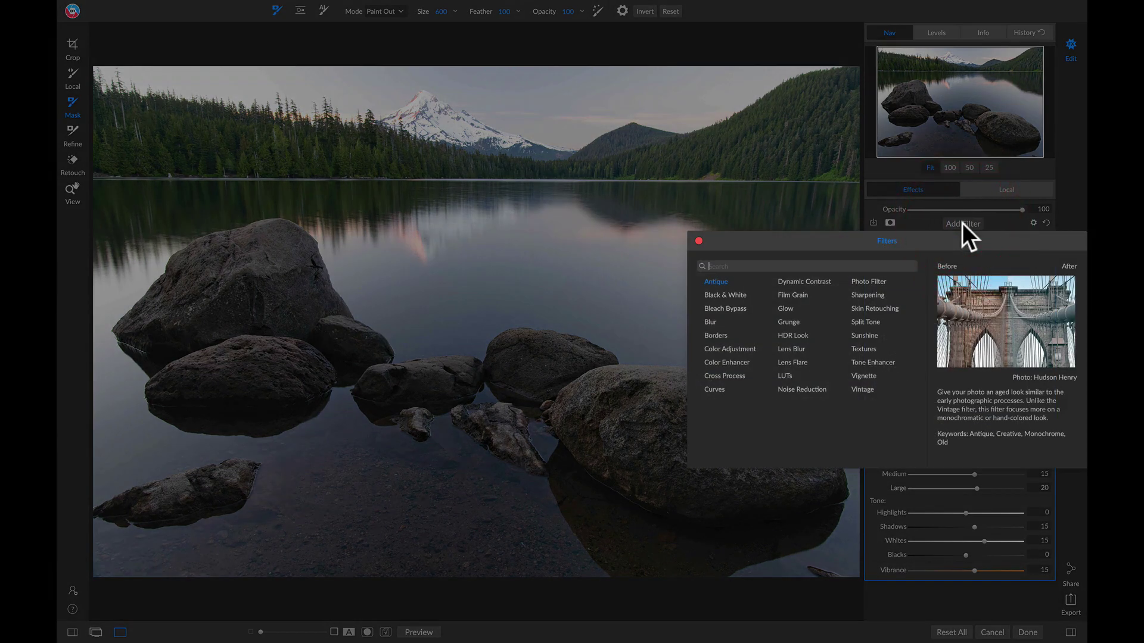
pyautogui.click(863, 335)
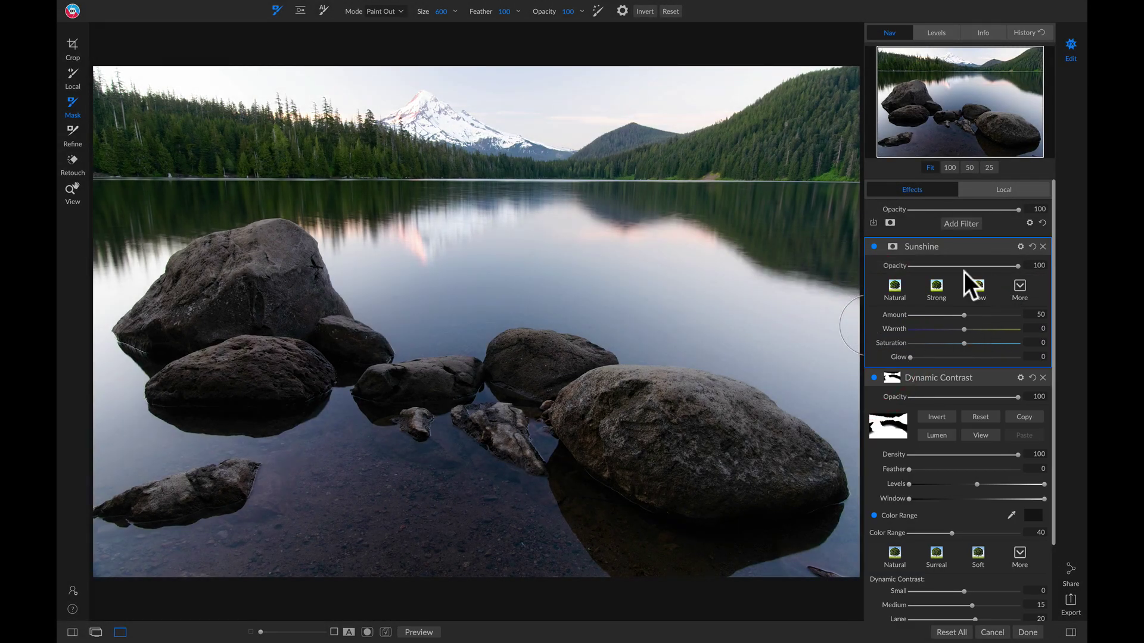
pyautogui.click(938, 290)
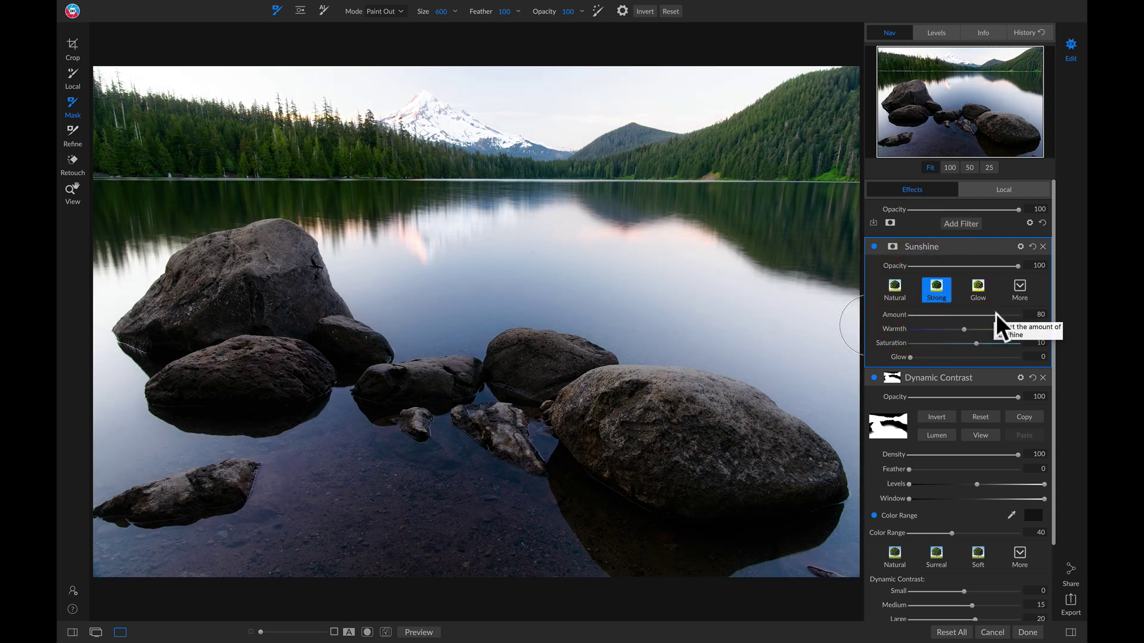
pyautogui.moveTo(996, 315); pyautogui.dragTo(951, 330)
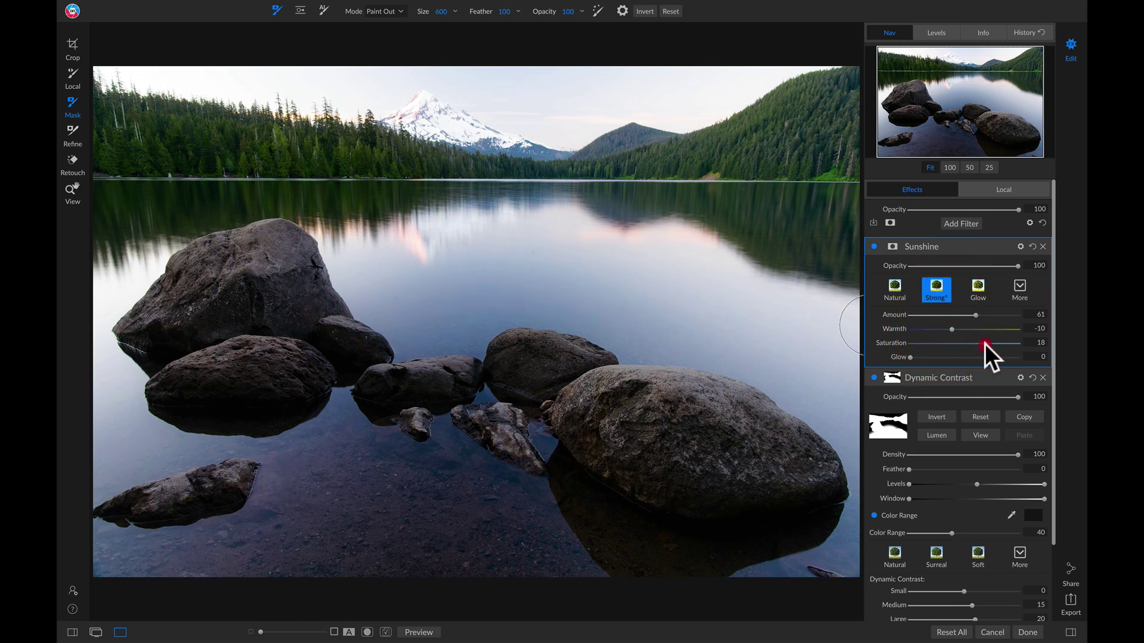
pyautogui.moveTo(910, 358); pyautogui.dragTo(922, 357)
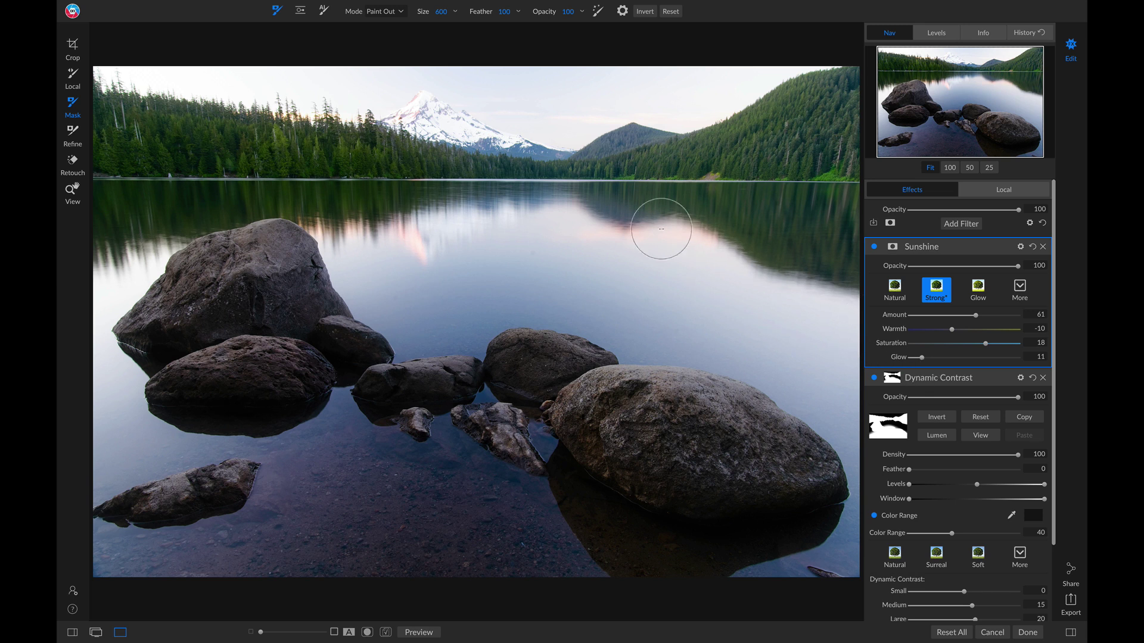
# Mask Sunshine with a Linear Top gradient centred on the horizon, then return to View
pyautogui.press('m')
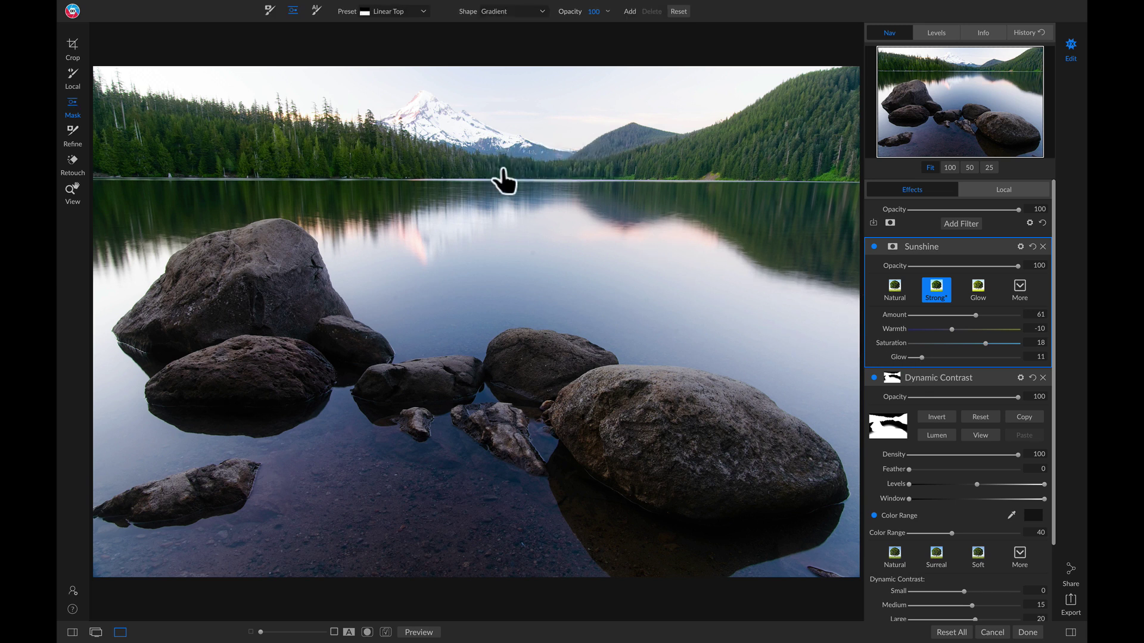
pyautogui.click(500, 173)
pyautogui.moveTo(501, 172); pyautogui.dragTo(449, 177)
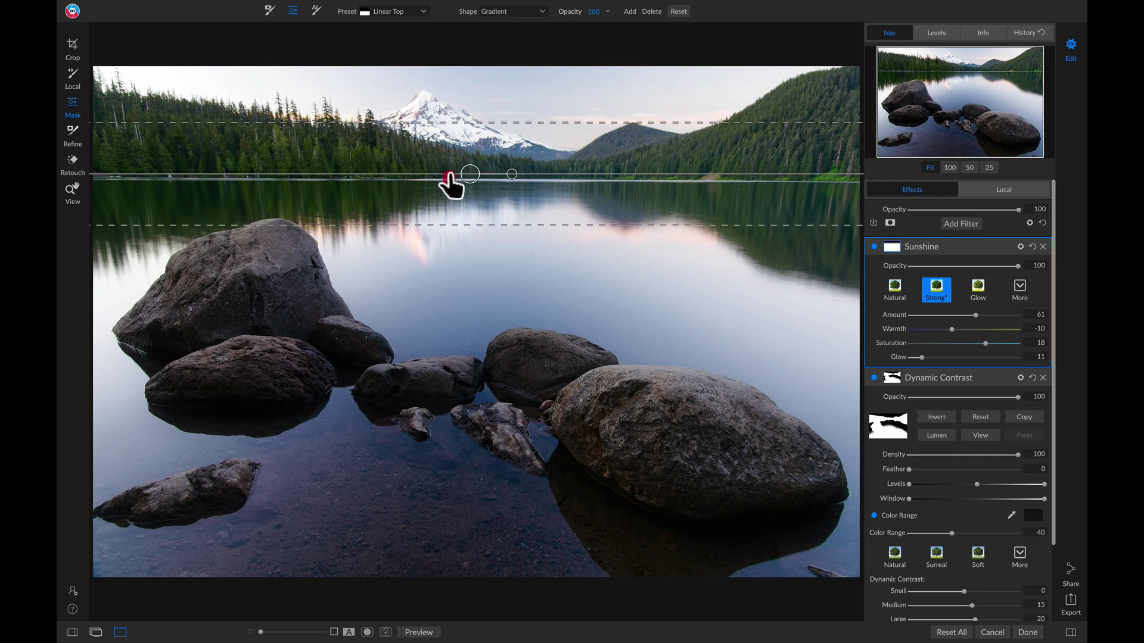
pyautogui.press('v')
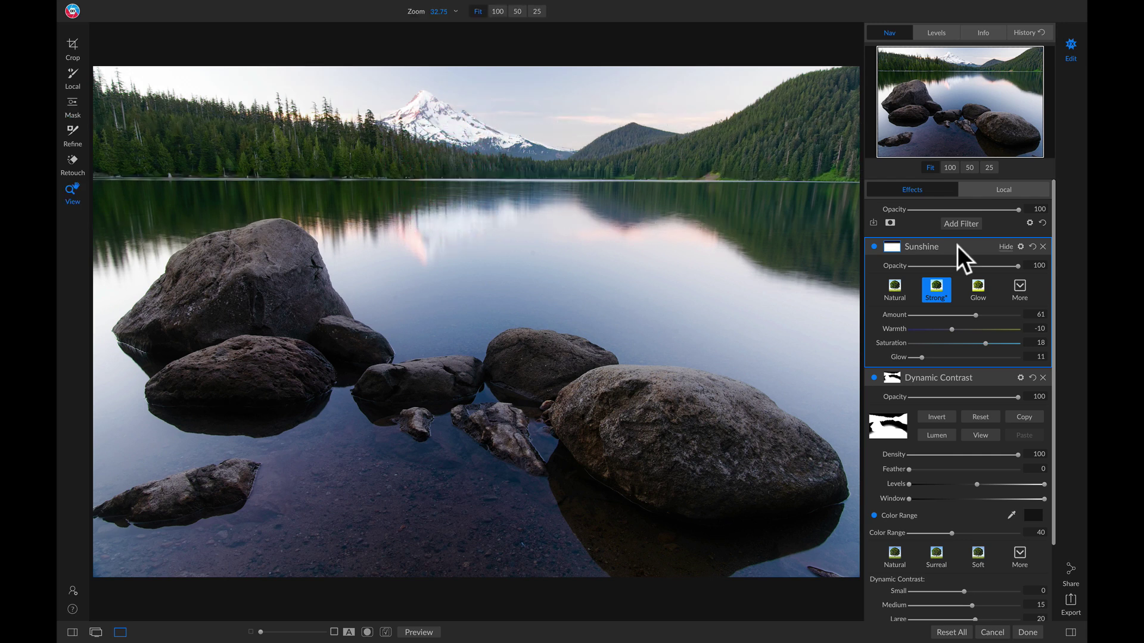
# Add an Exposure -1 local adjustment masked by a Linear Bottom gradient at the horizon, and compare before/after
pyautogui.click(999, 191)
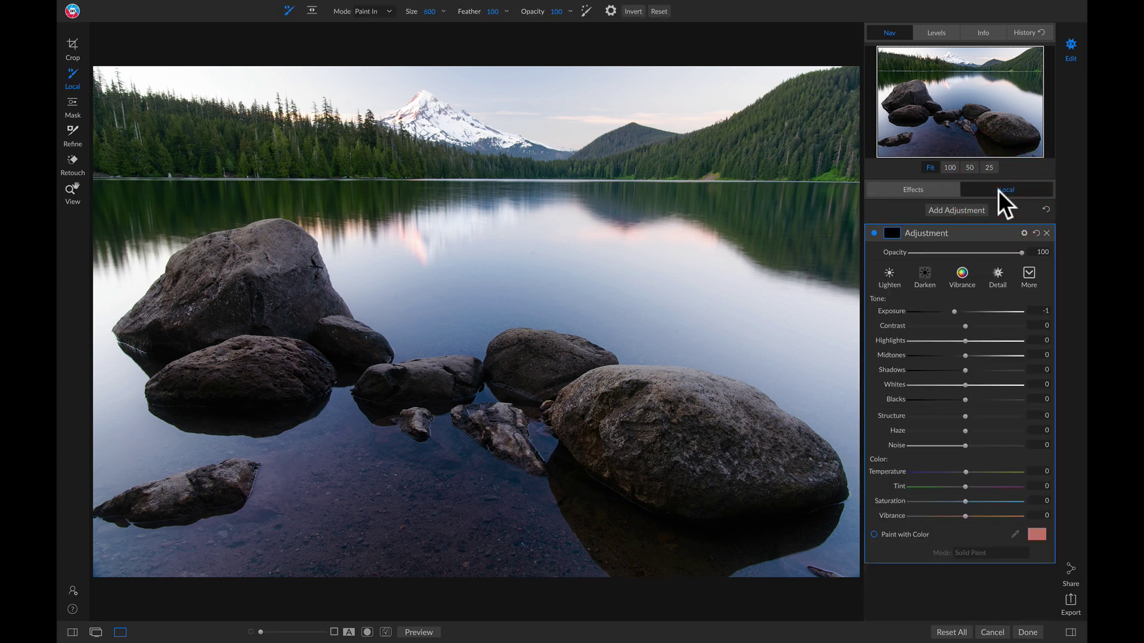
pyautogui.hotkey('shift', 'k')
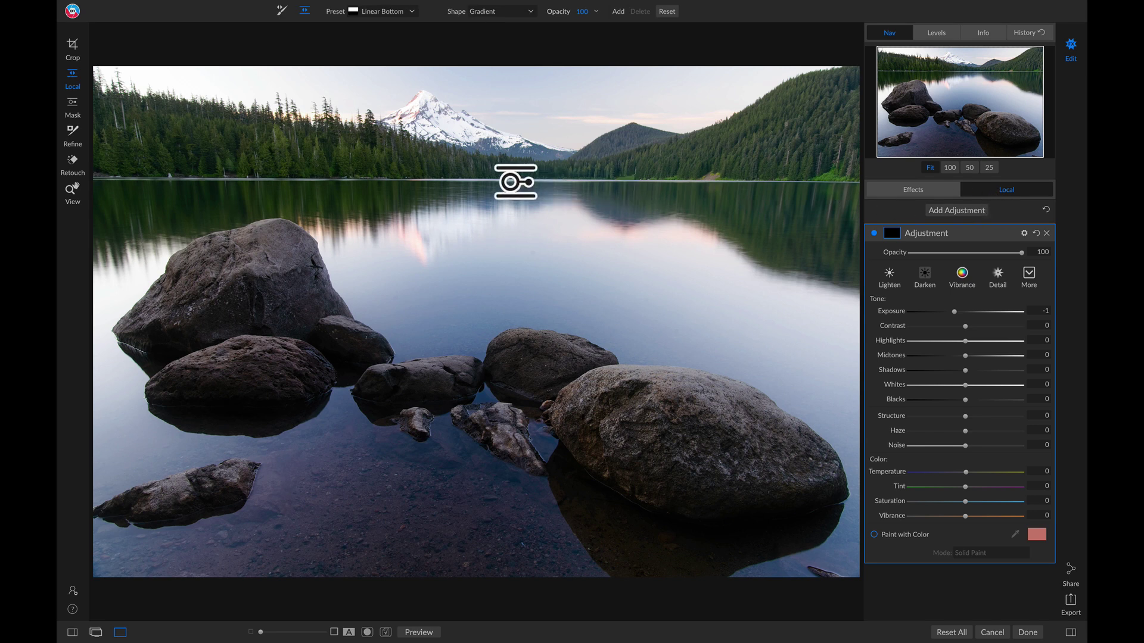
pyautogui.click(493, 176)
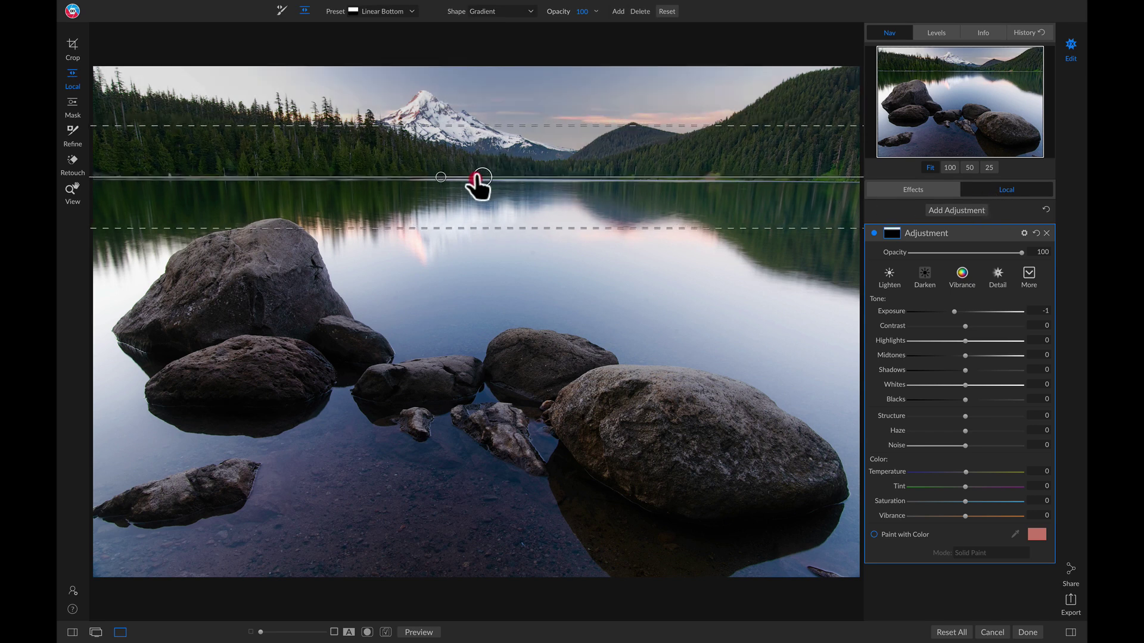
pyautogui.click(480, 178)
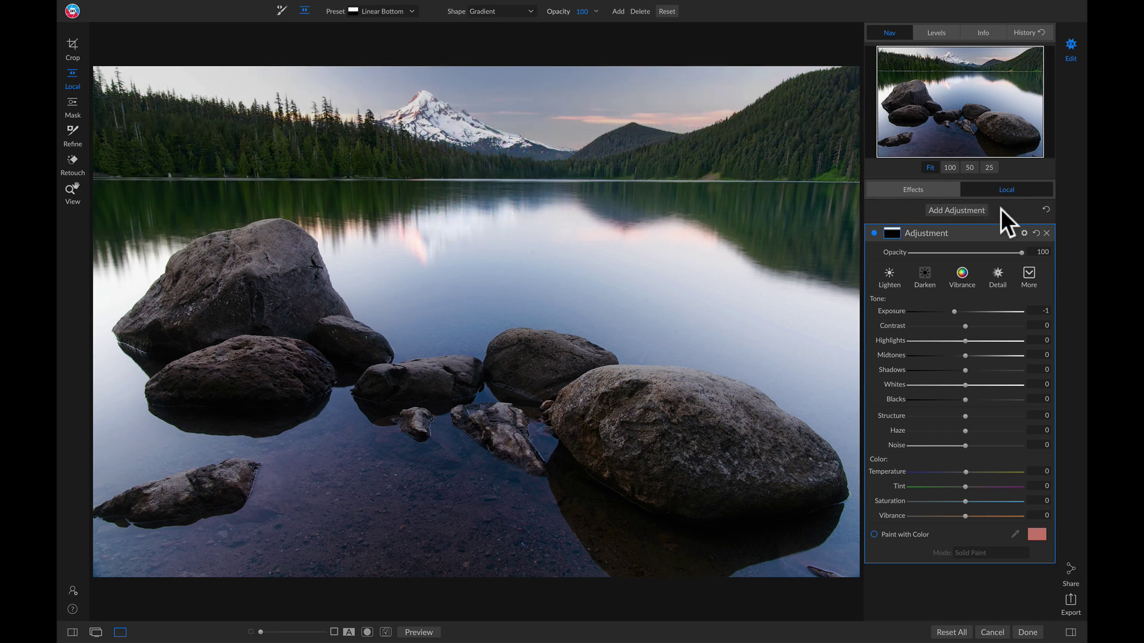
pyautogui.hotkey('ctrl', 'p')
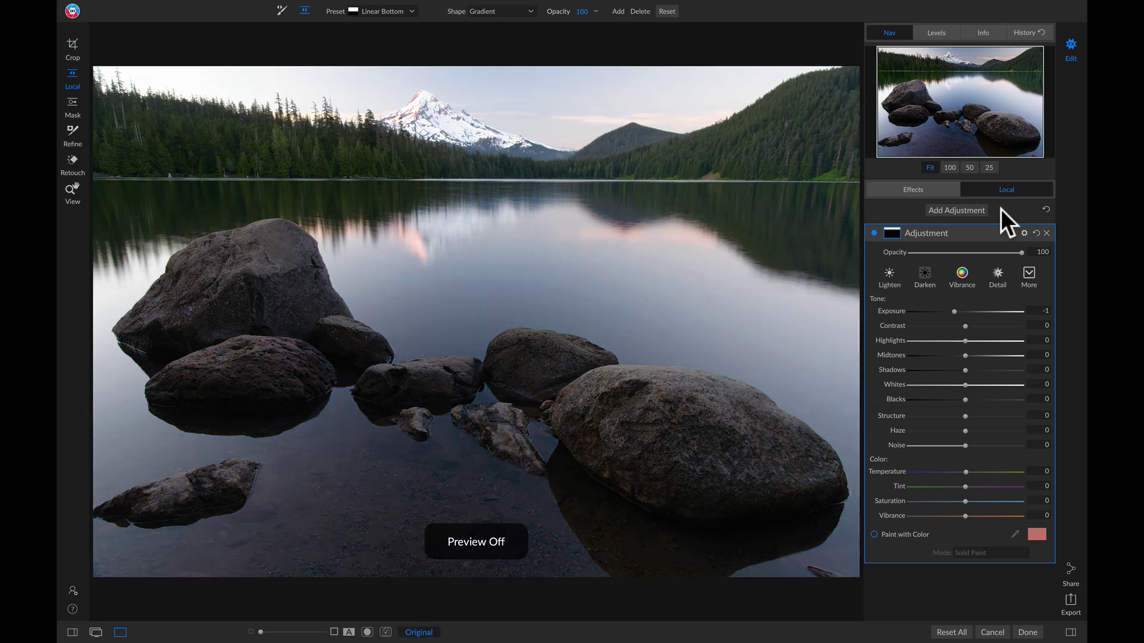
pyautogui.hotkey('ctrl', 'p')
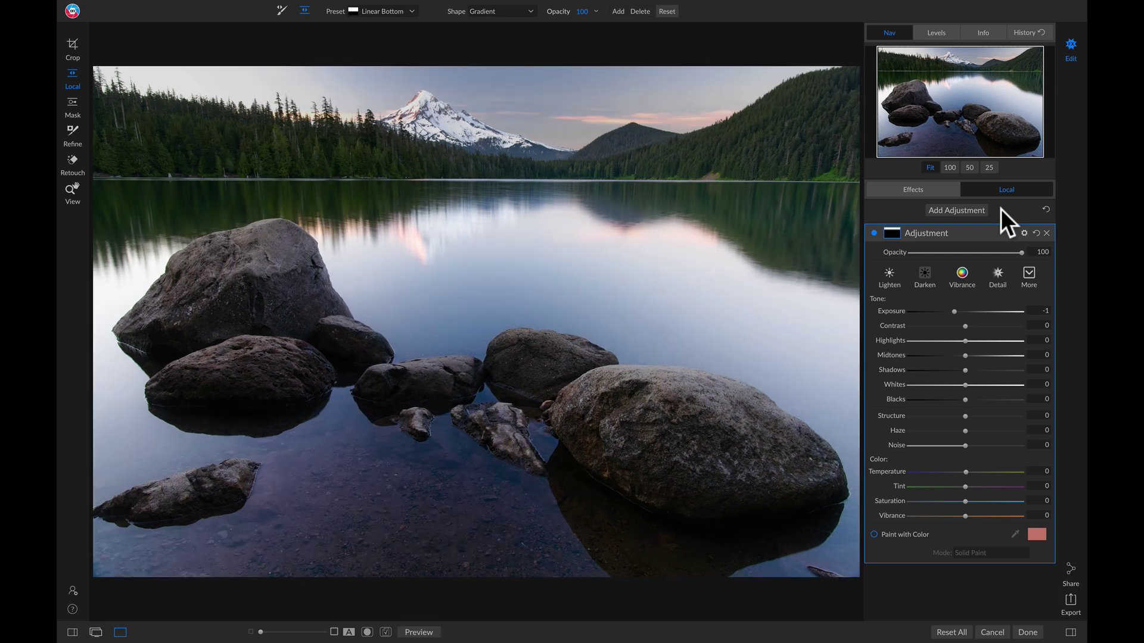